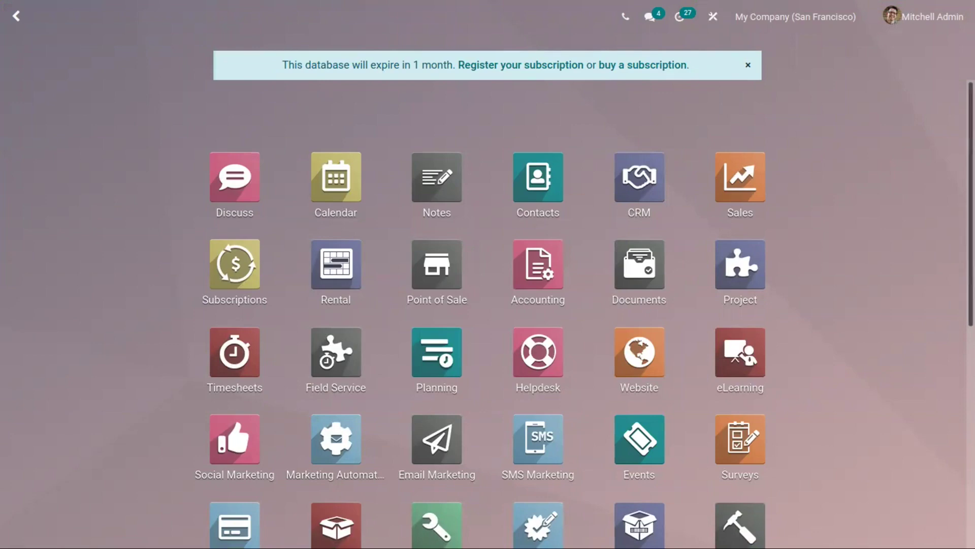
scroll(428, 461, "down", 5)
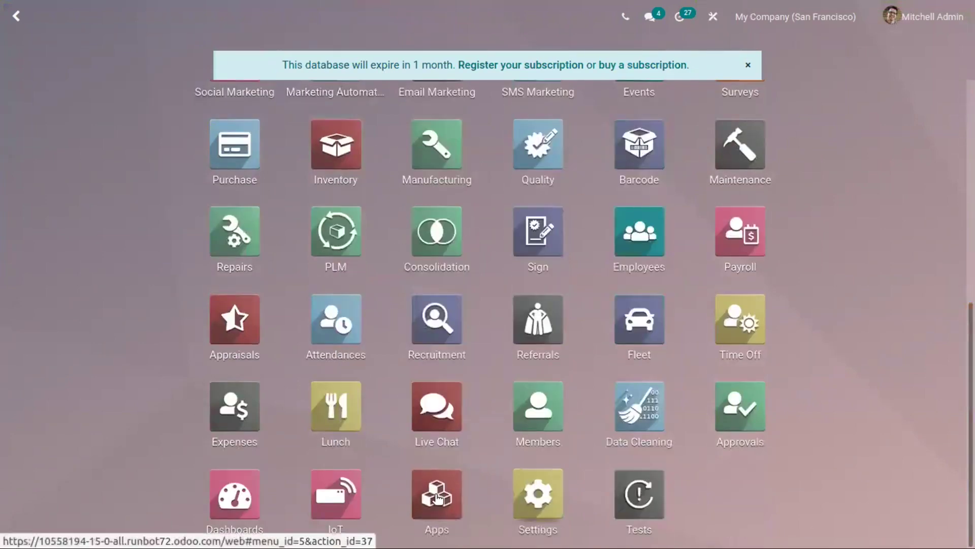
Search all apps for 'debit' and confirm Debit Notes shows as Installed.
left_click(439, 500)
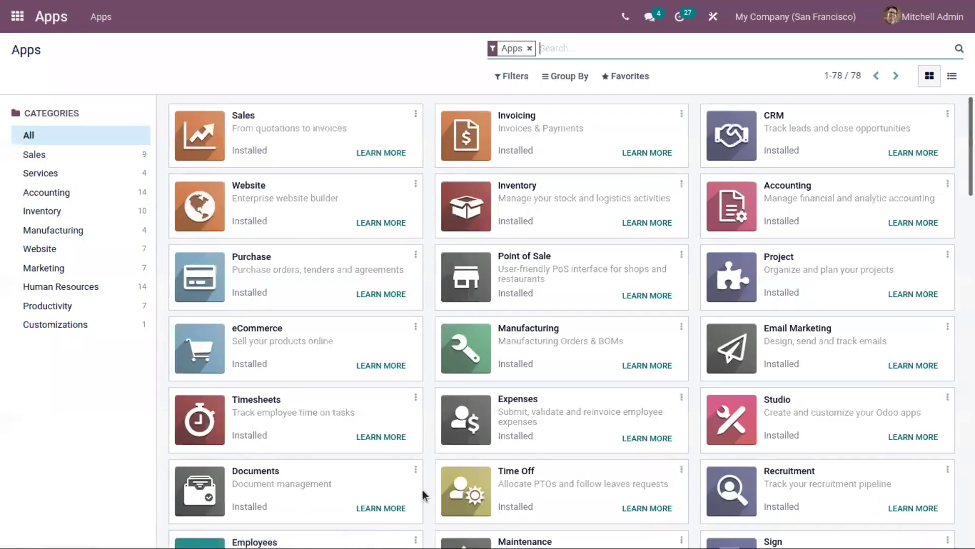
left_click(530, 48)
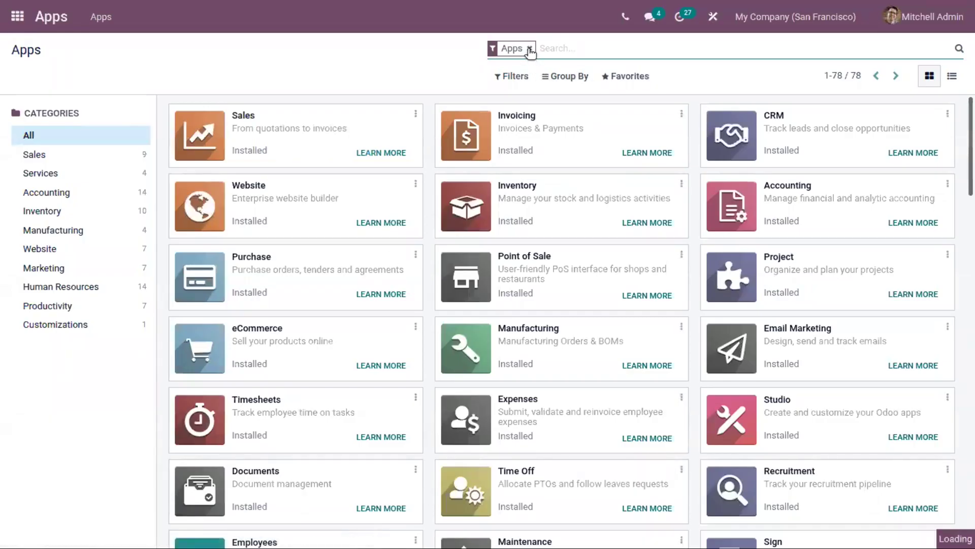
type("den")
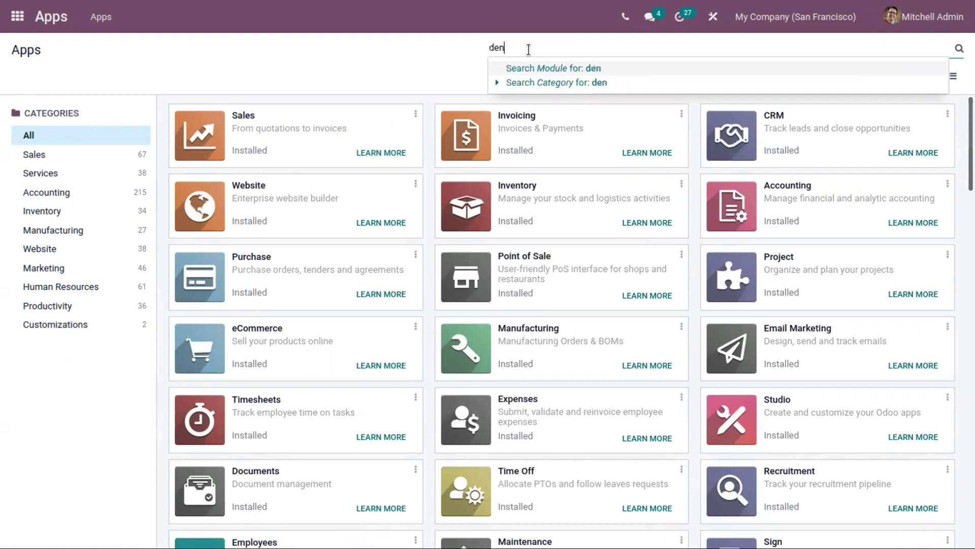
type("it")
key("Return")
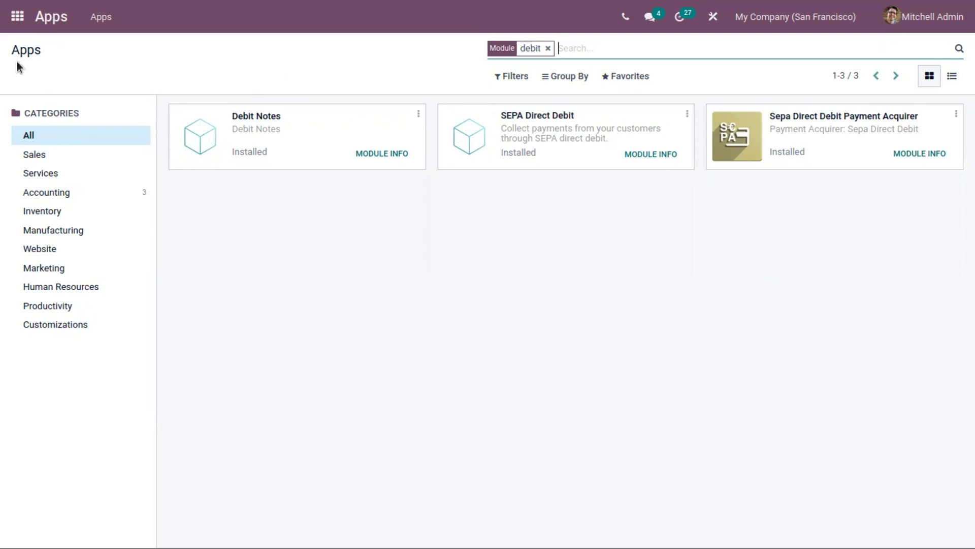
Go to the Purchase app's Purchase Orders list and start a new order.
left_click(16, 17)
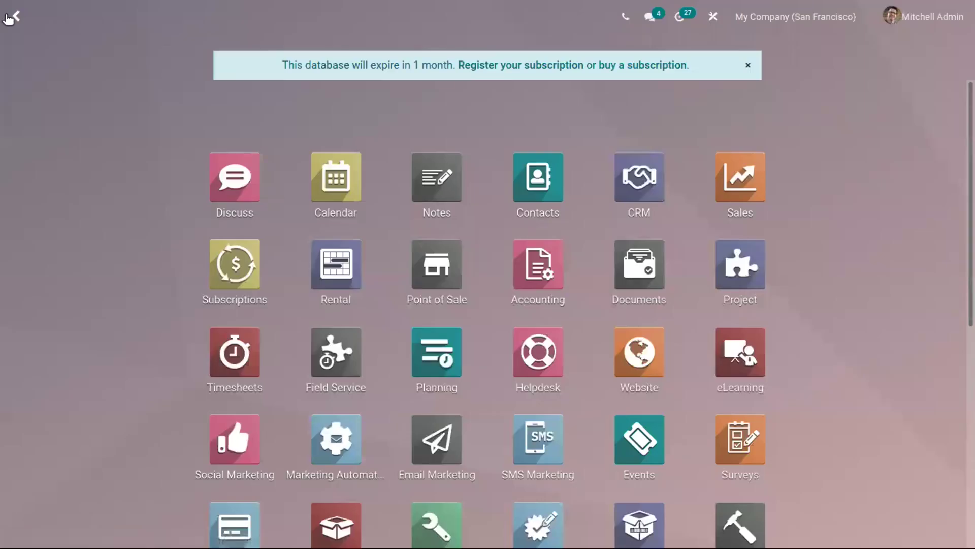
scroll(488, 305, "down", 2)
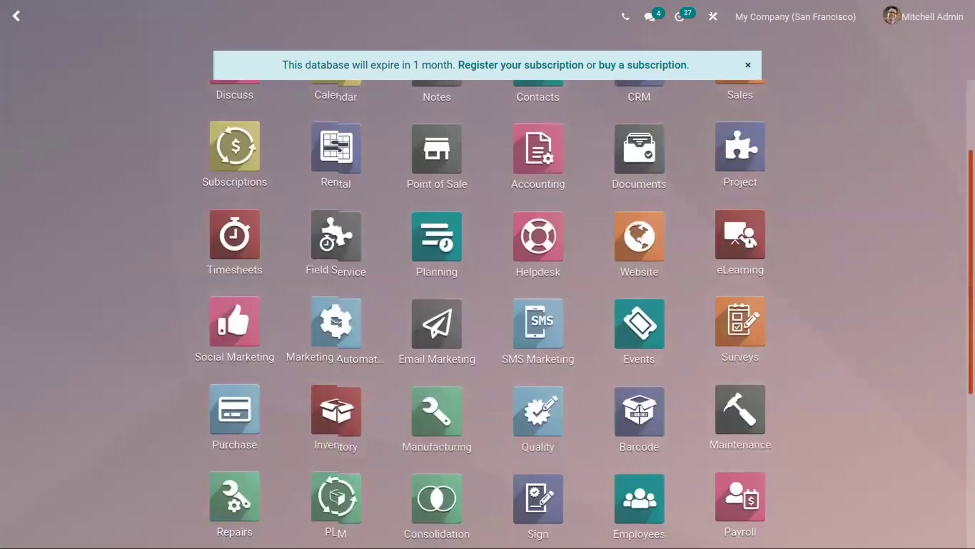
left_click(225, 408)
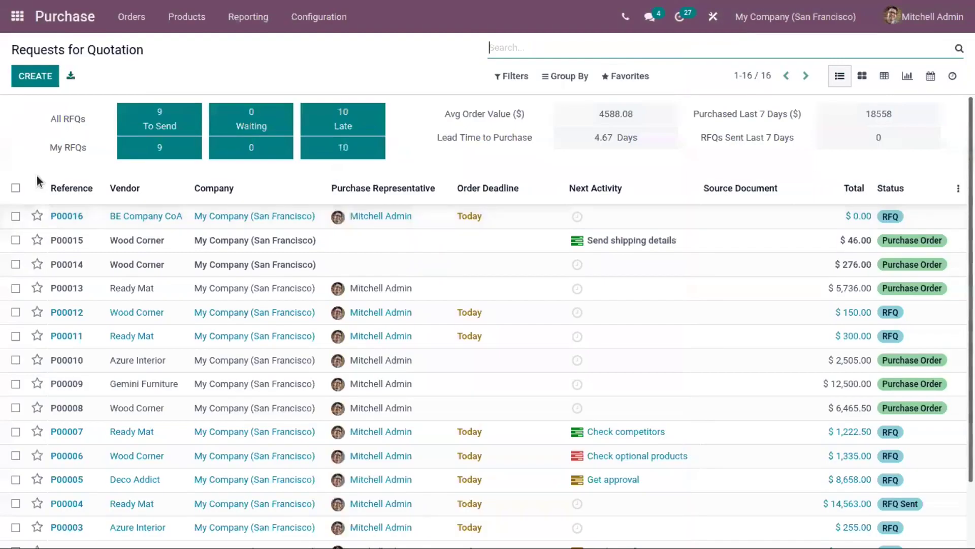
left_click(131, 16)
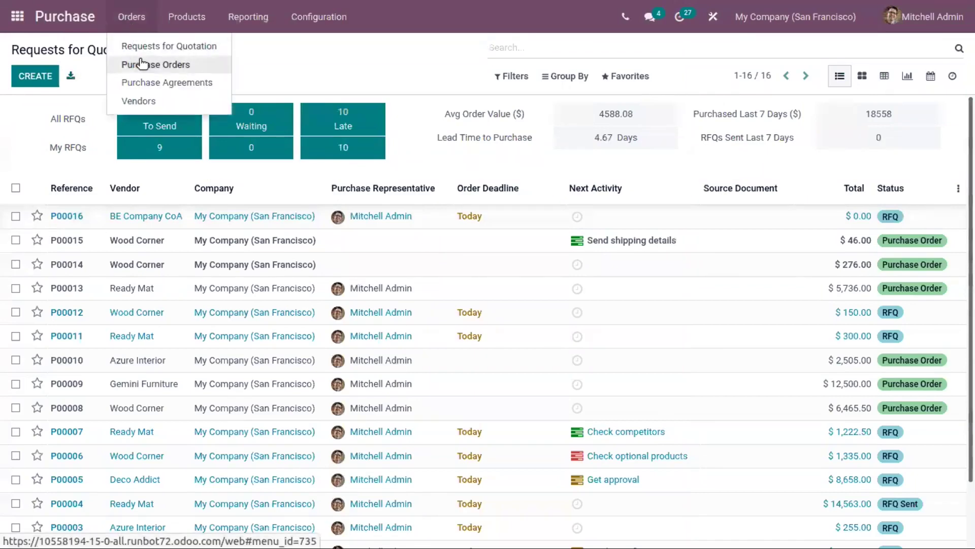
left_click(155, 64)
left_click(42, 75)
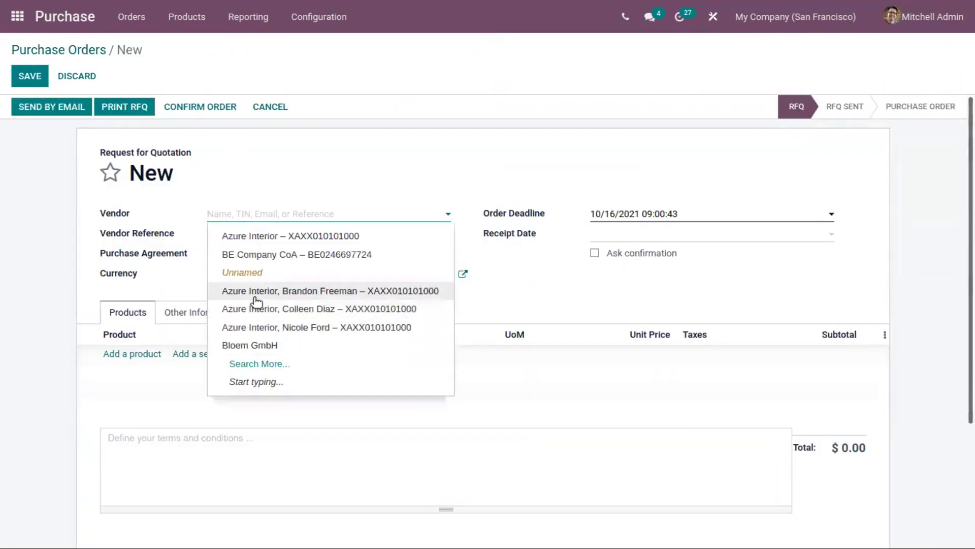
Set Azure Interior, Brandon Freeman as vendor and pick a receipt date.
left_click(256, 290)
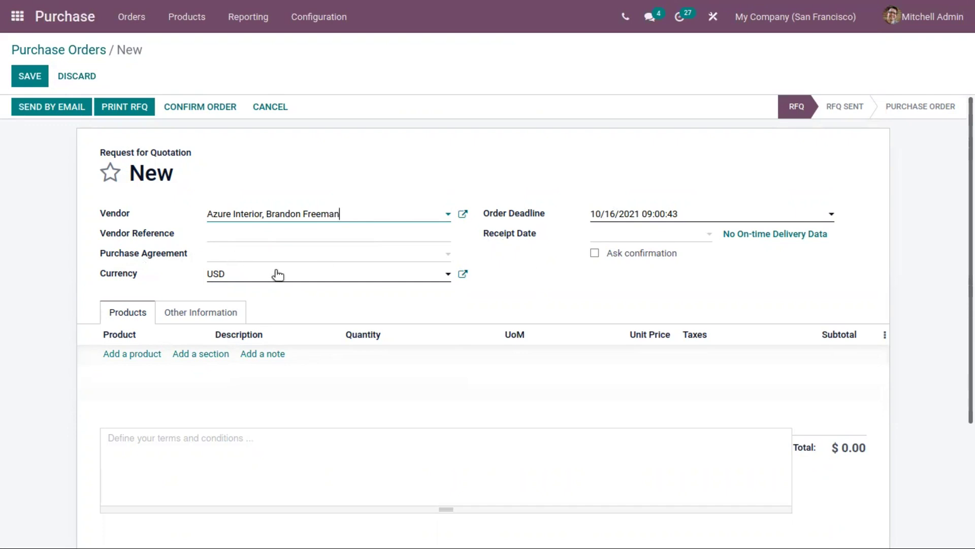
left_click(599, 234)
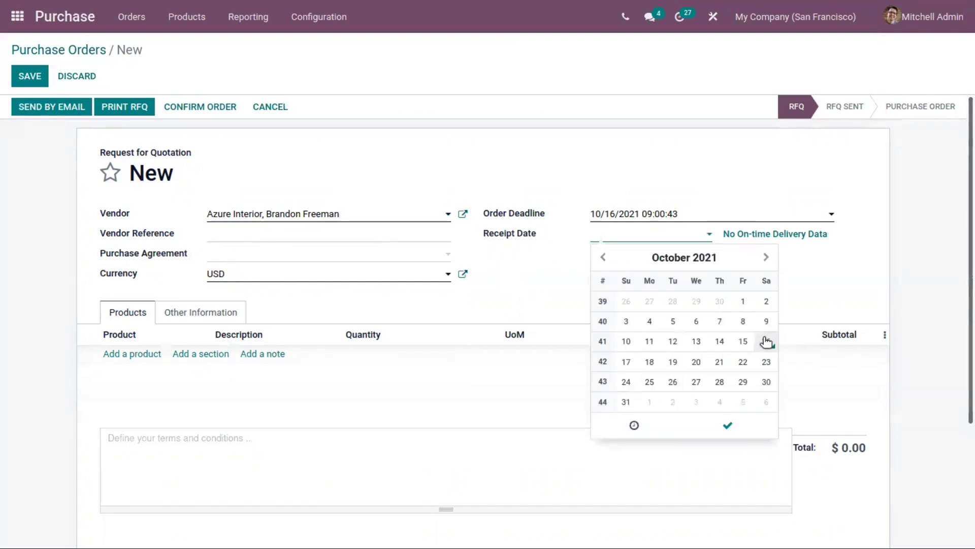
left_click(572, 300)
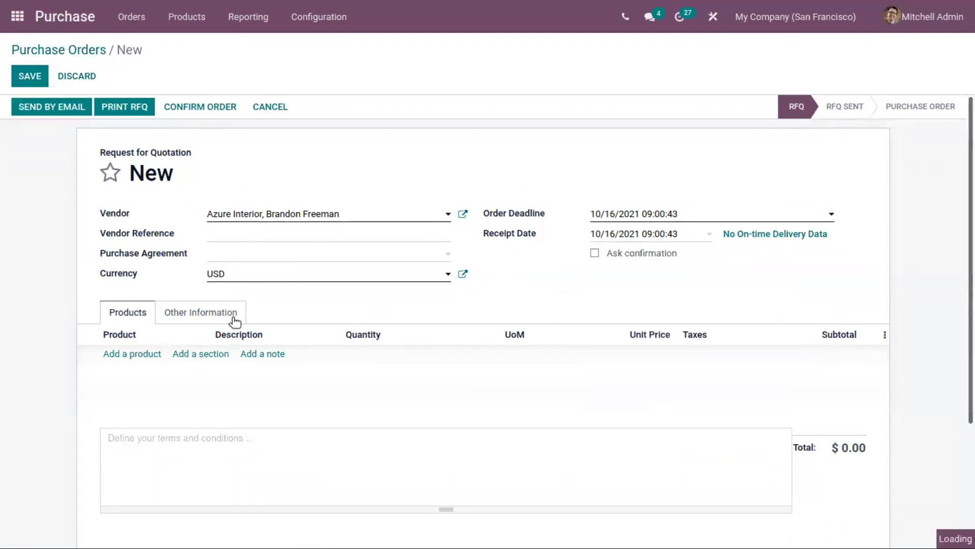
Add one [E-COM11] Cabinet with Doors line at 120.50 and confirm the order.
left_click(132, 354)
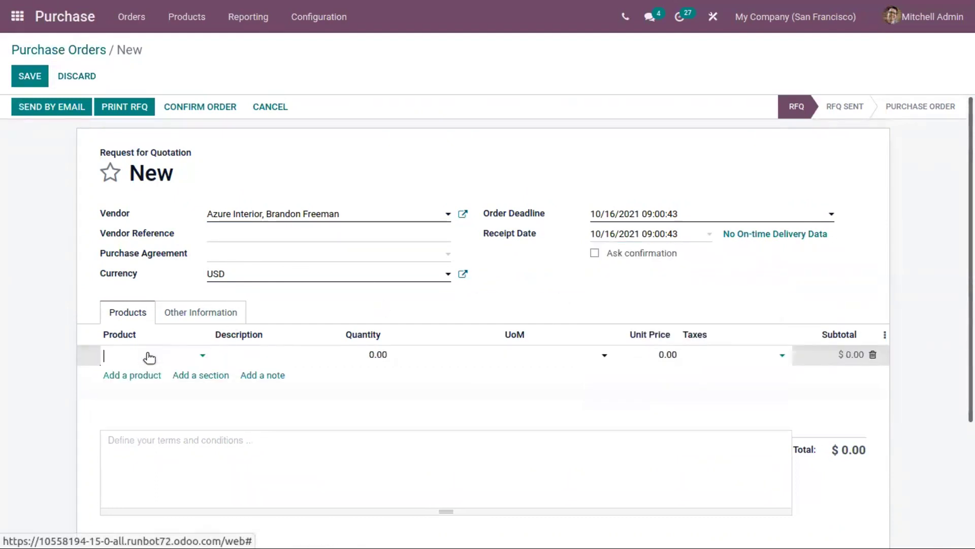
left_click(150, 357)
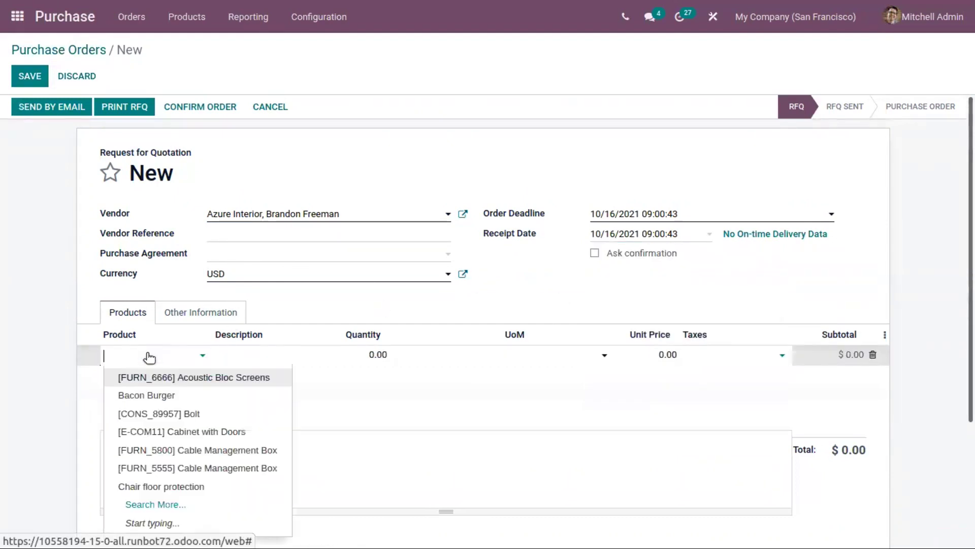
left_click(190, 431)
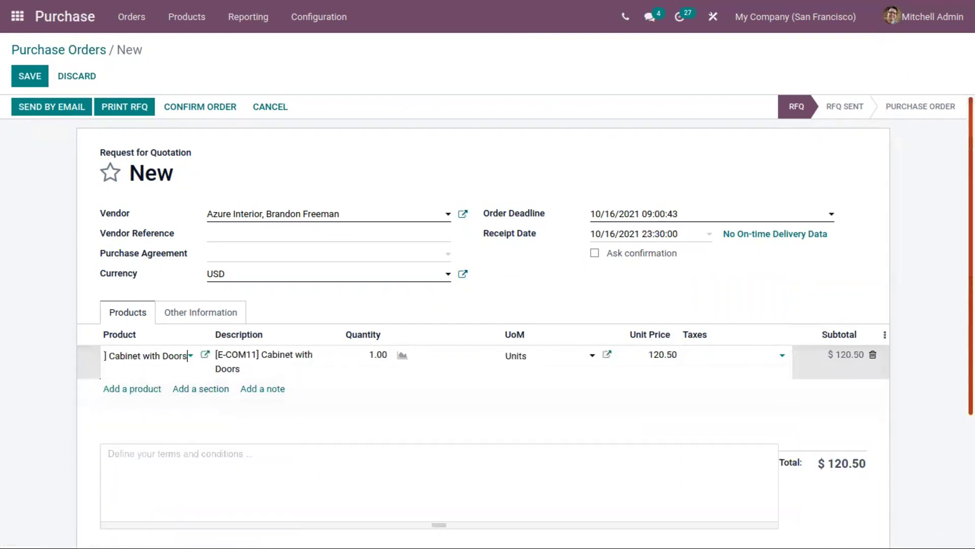
left_click(303, 182)
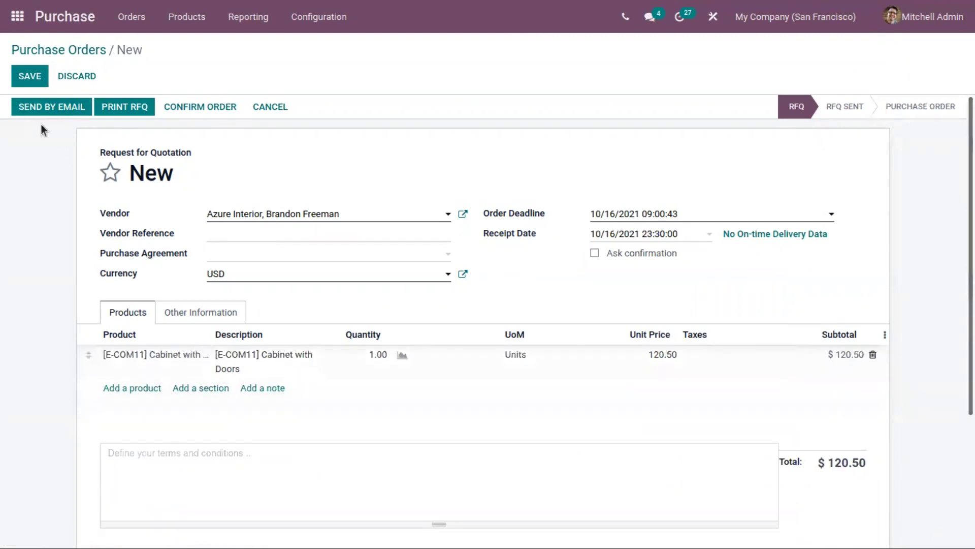
left_click(210, 115)
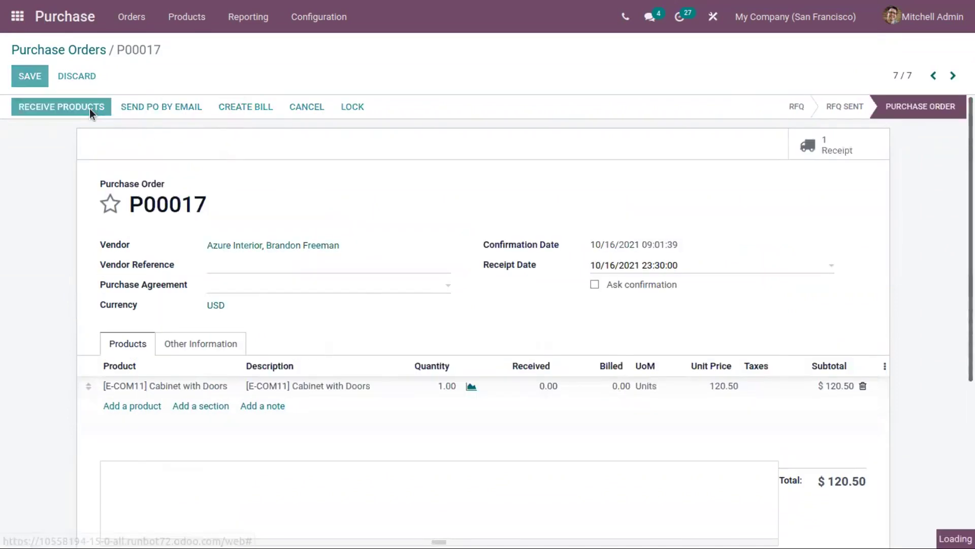
Validate receipt WH/IN/00011 for the full cabinet quantity, then return to P00017.
left_click(89, 109)
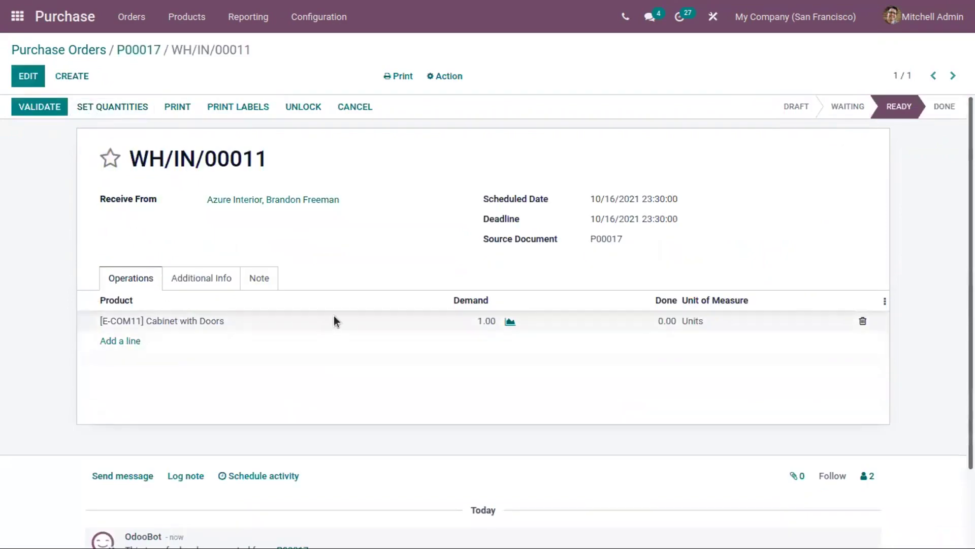
left_click(63, 107)
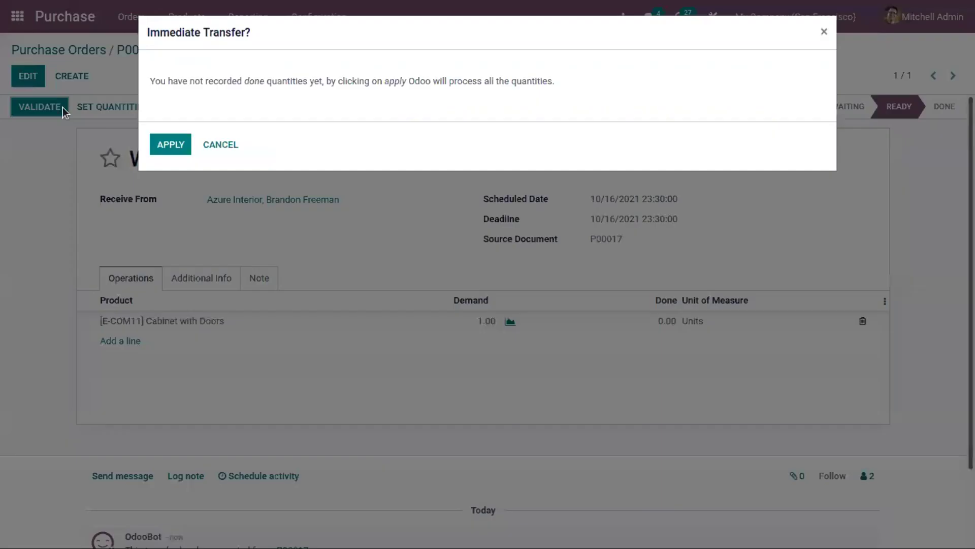
left_click(167, 149)
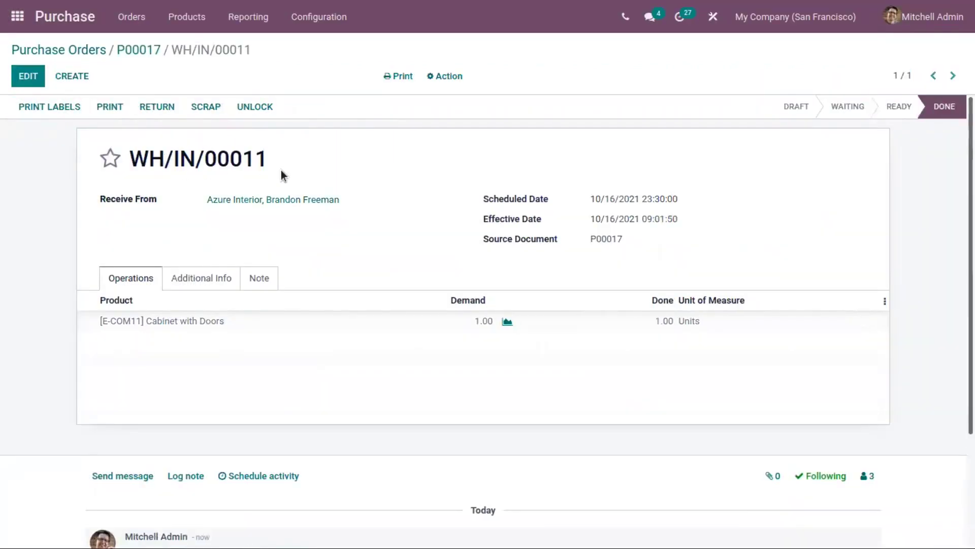
left_click(135, 51)
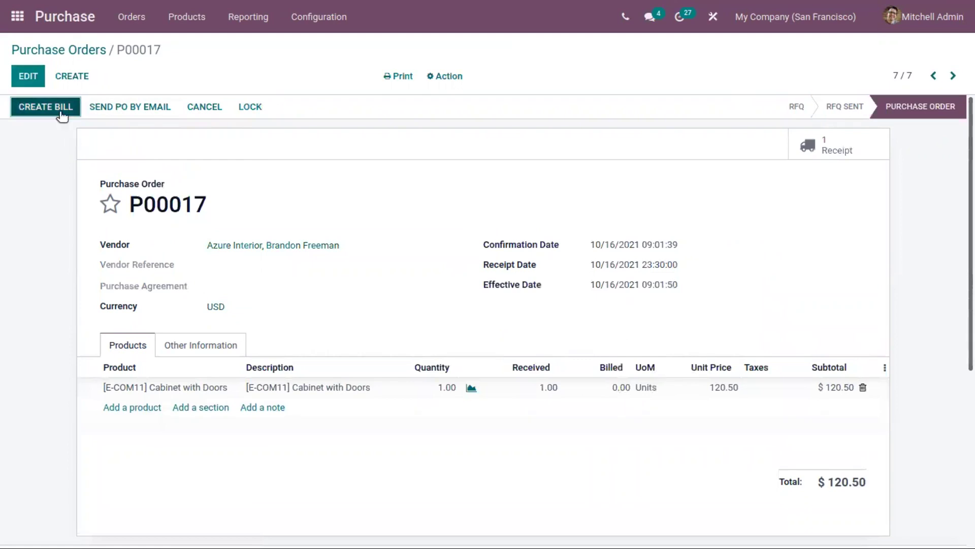
left_click(46, 107)
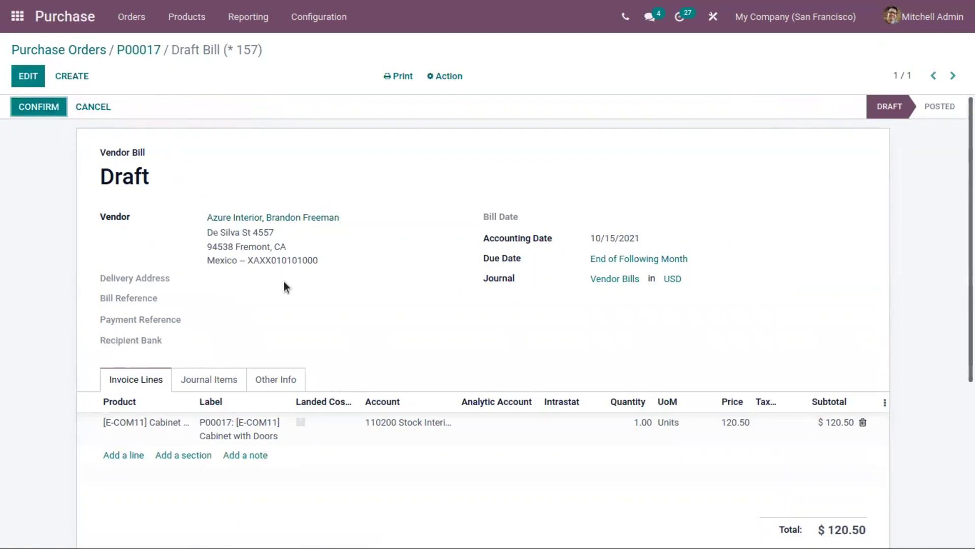
Give the P00017 bill a 10/16/2021 bill date and post it as BILL/2021/10/0003.
left_click(21, 113)
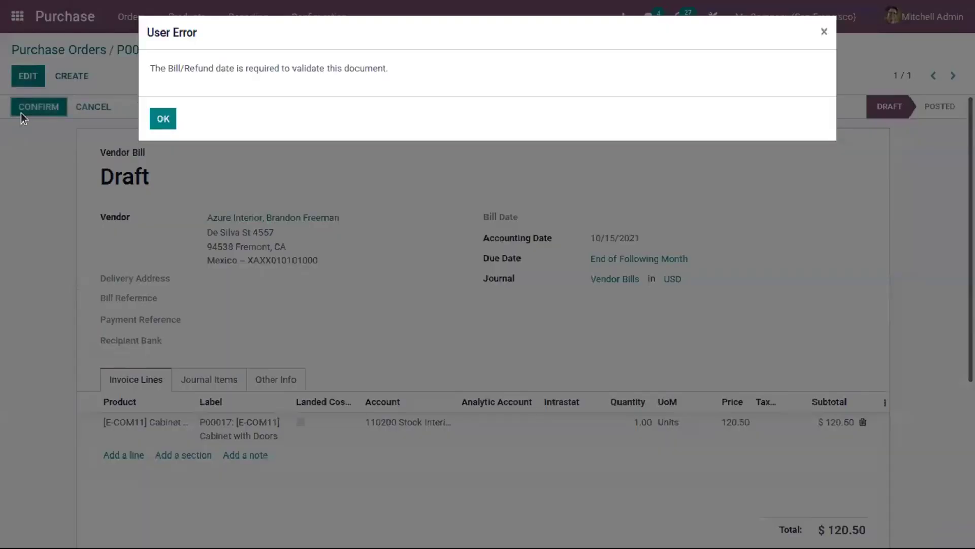
left_click(164, 118)
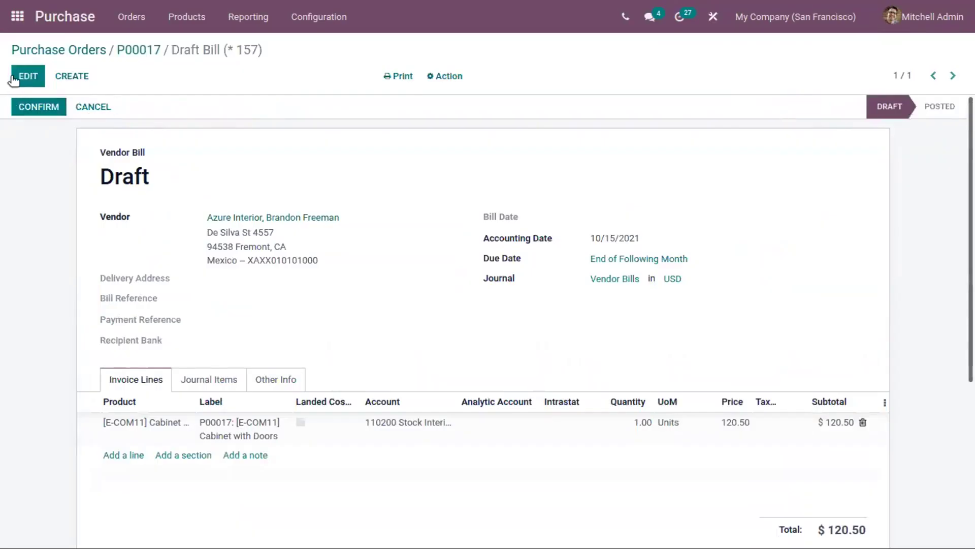
left_click(621, 218)
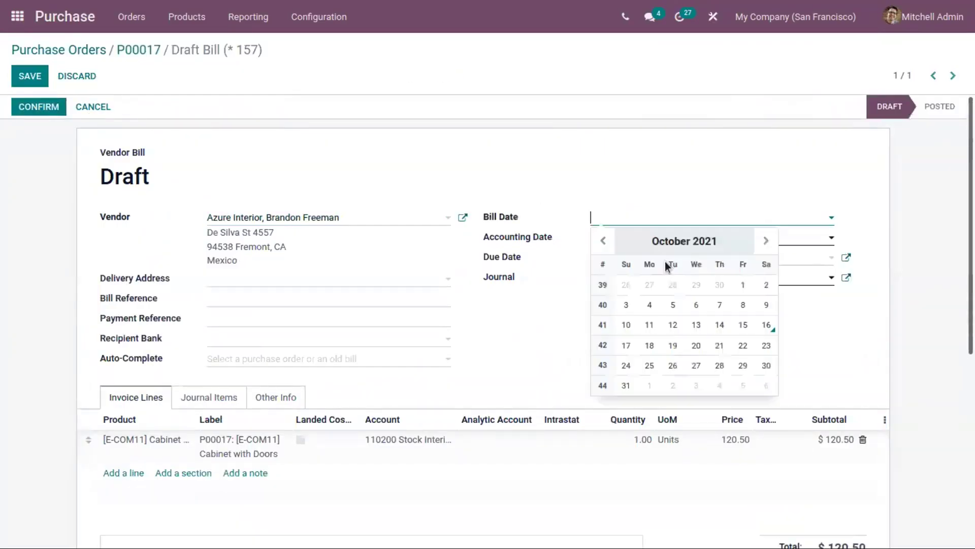
left_click(766, 326)
left_click(38, 106)
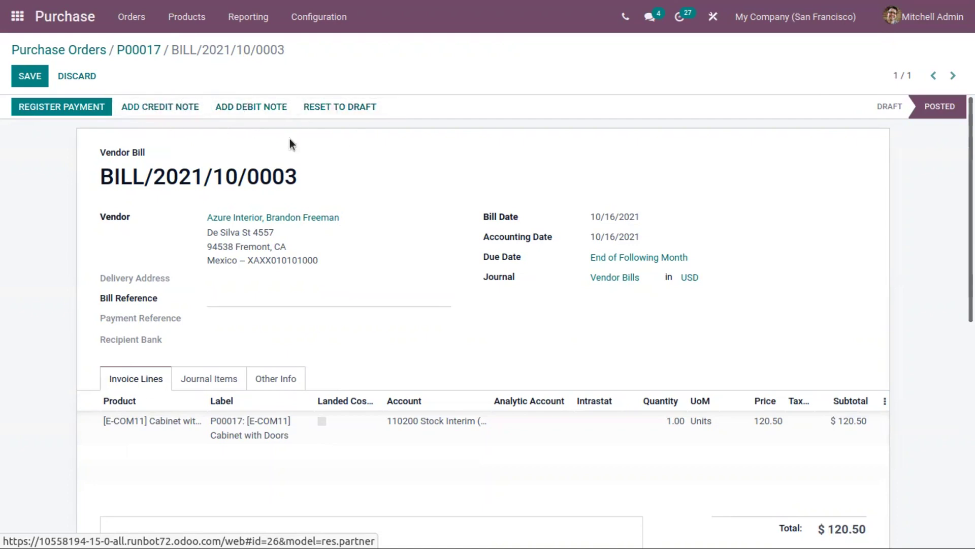
left_click(245, 106)
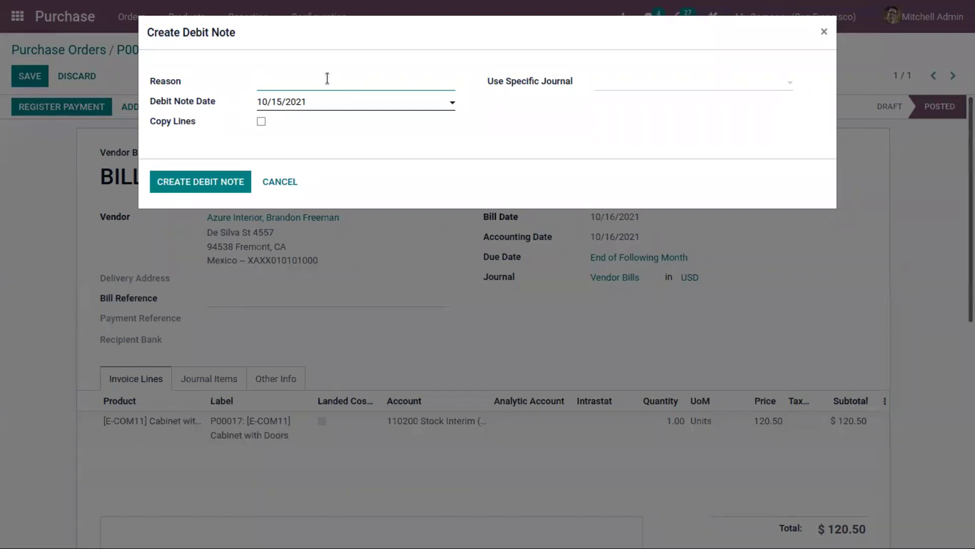
type("Bad Q")
type("ual")
type("ity")
Fix the debit note reason so it reads 'Bad Quality goods'.
key("Home")
type("goo")
type("ds")
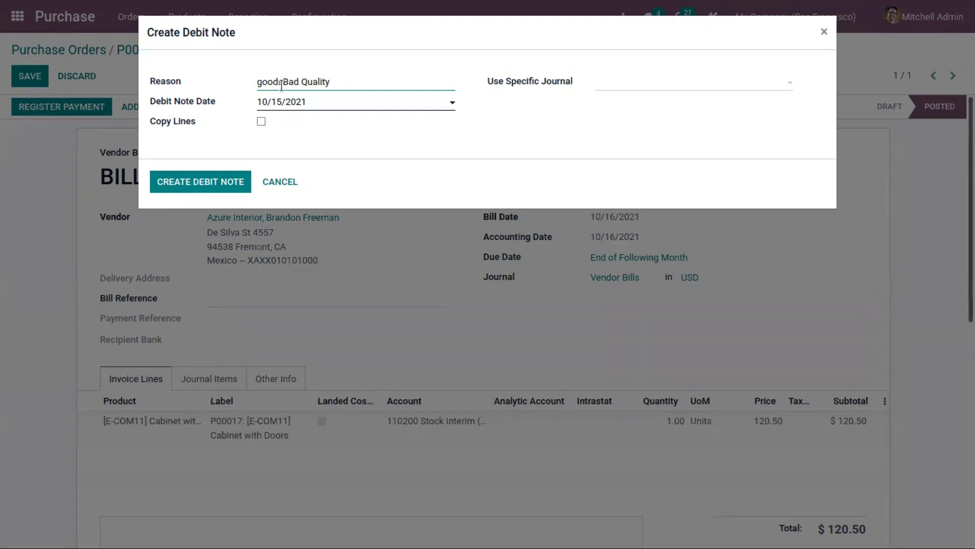
left_click_drag(283, 82, 256, 81)
key("BackSpace")
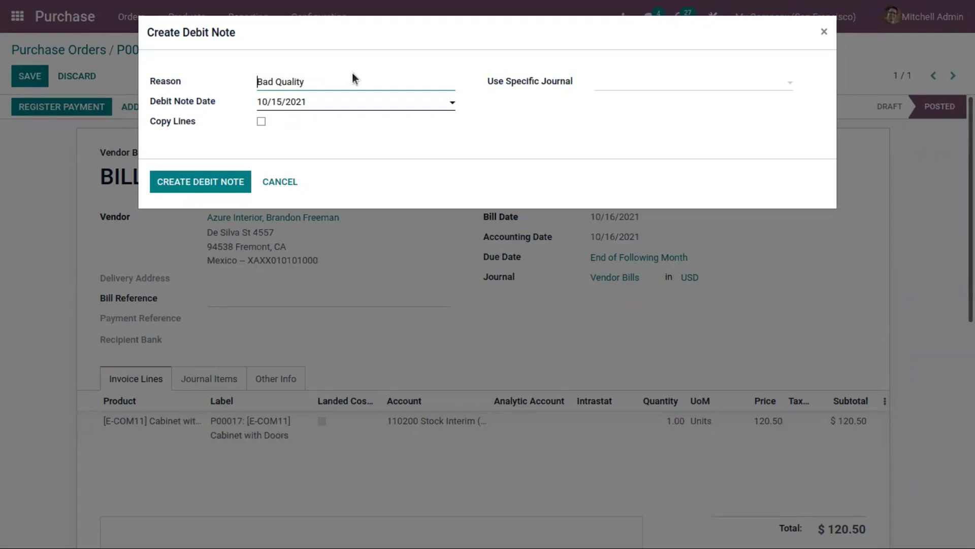
left_click(347, 82)
type("goods")
Enable Copy Lines, leave the journal empty, and create the debit note.
left_click(262, 121)
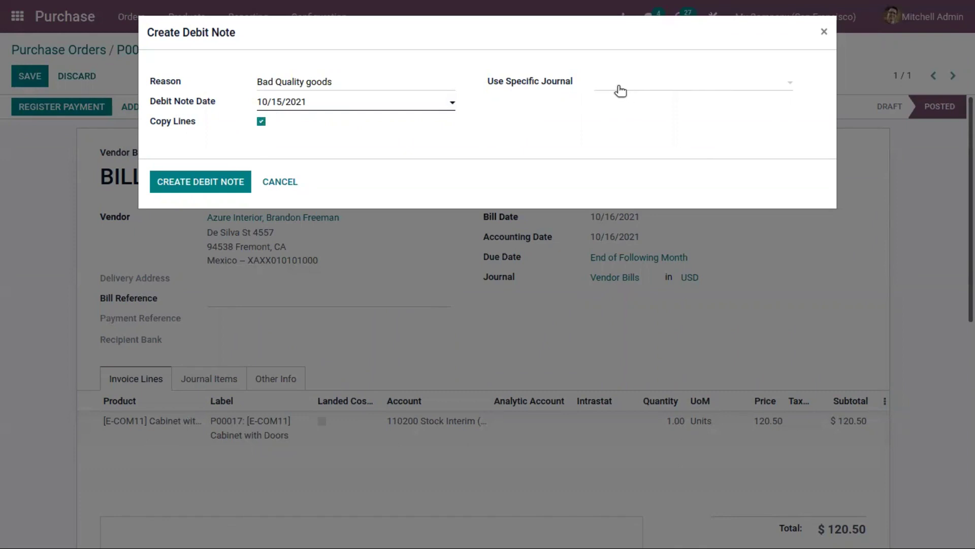
left_click(602, 82)
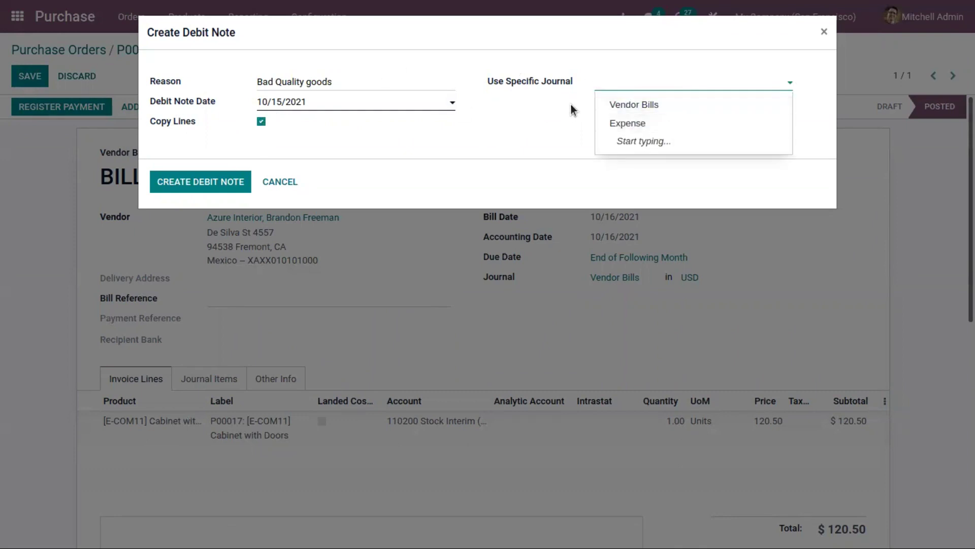
left_click(571, 109)
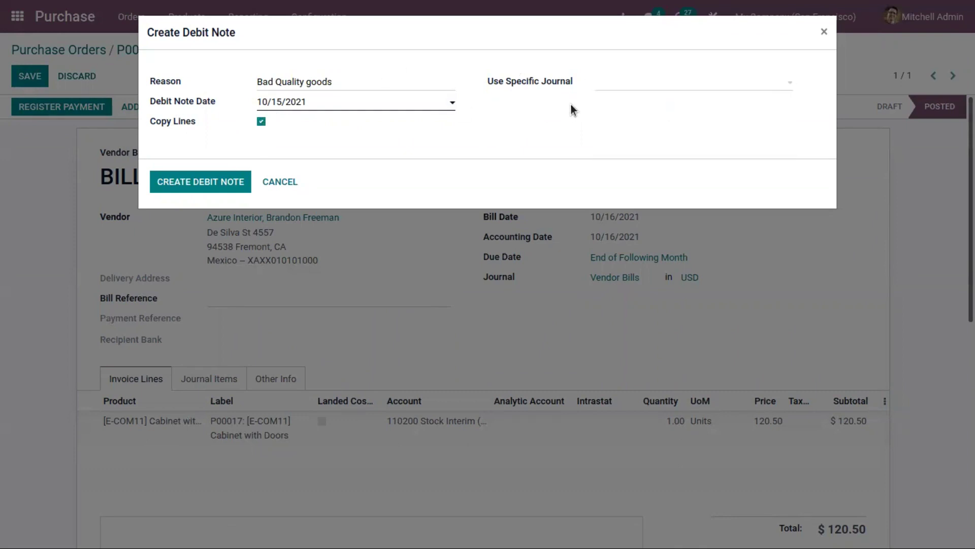
left_click(202, 181)
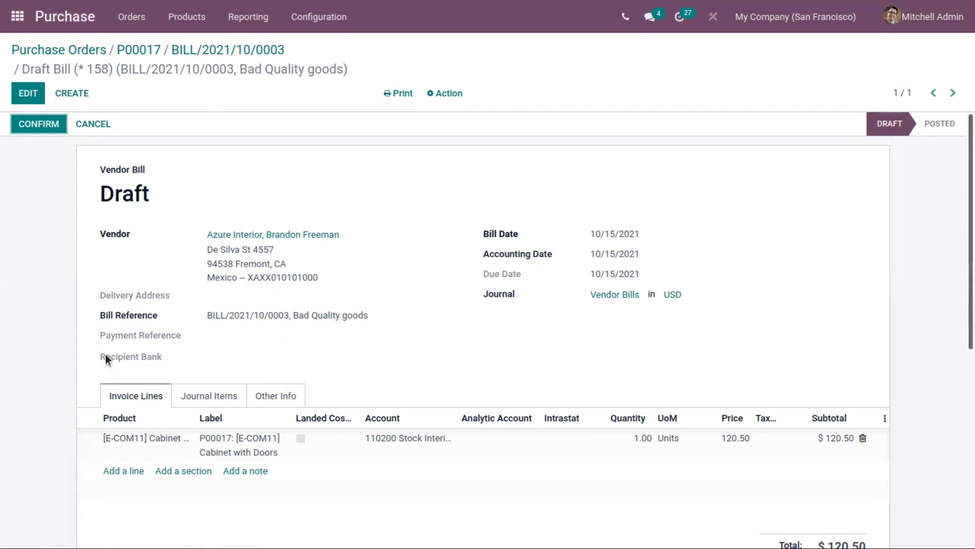
Change the Cabinet with Doors line price from 120.50 to 60.00.
left_click(20, 91)
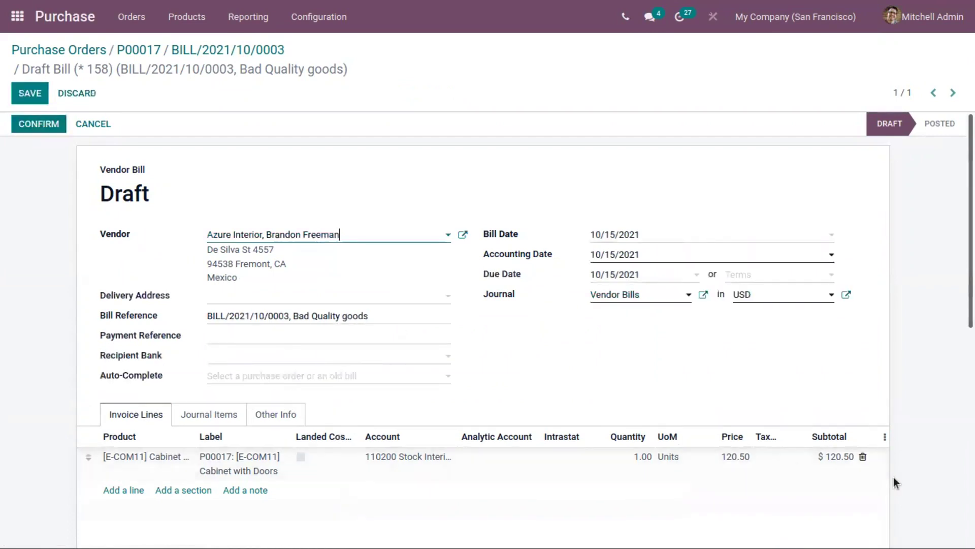
left_click(735, 456)
left_click(735, 456)
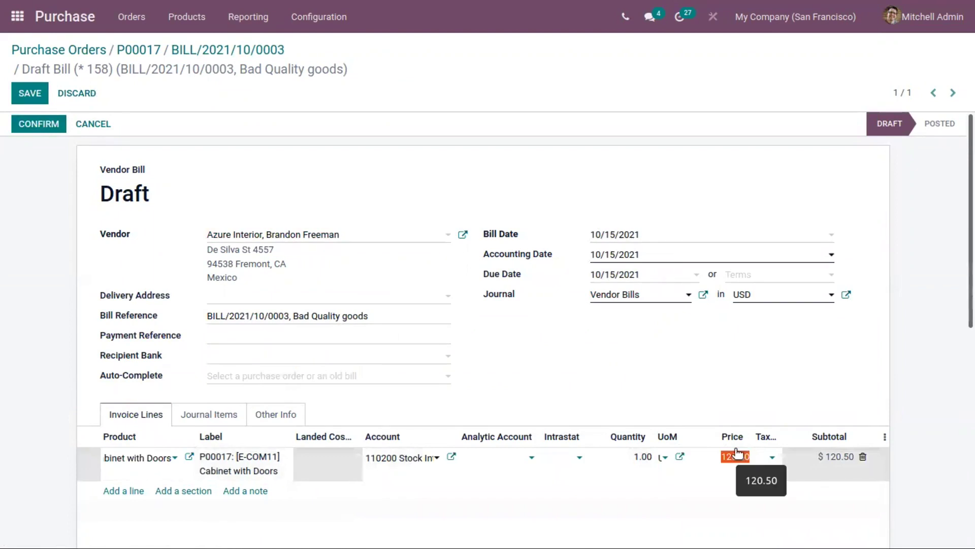
type("60")
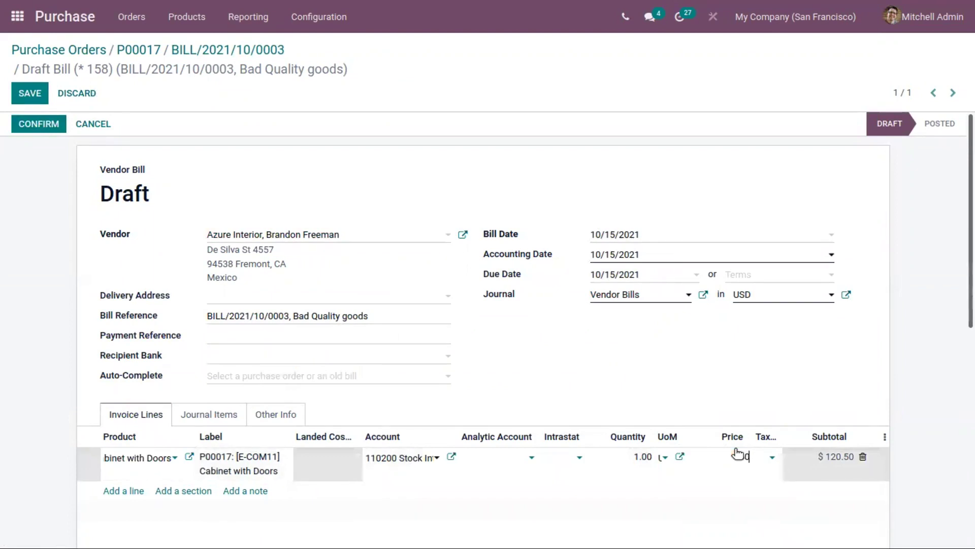
left_click(674, 363)
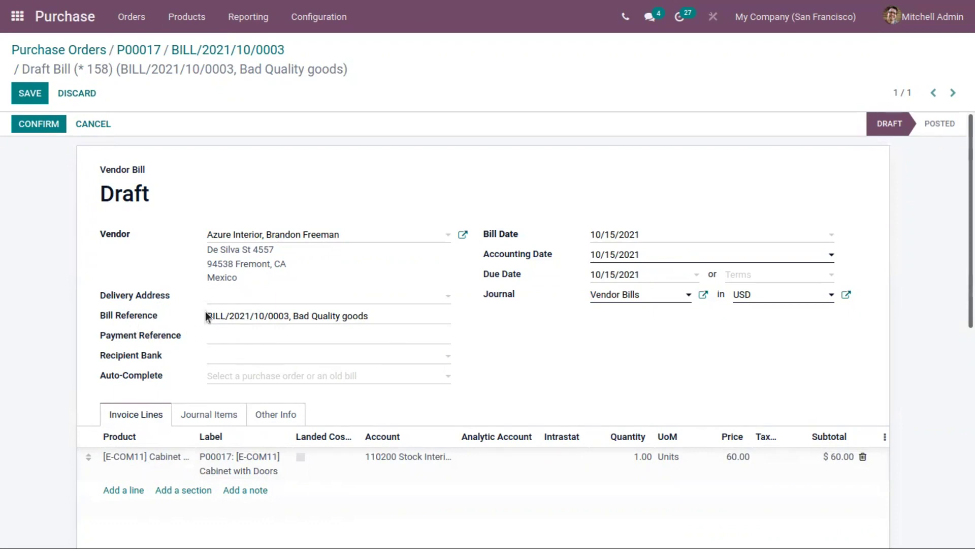
Review the 'BILL/2021/10/0003, Bad Quality goods' reference and post the $60.00 debit note.
left_click(289, 315)
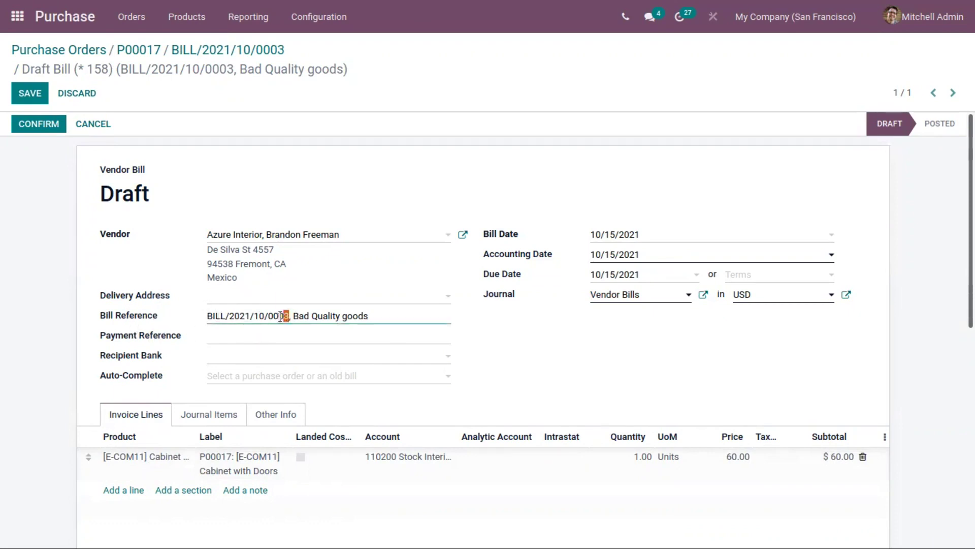
left_click_drag(291, 316, 202, 316)
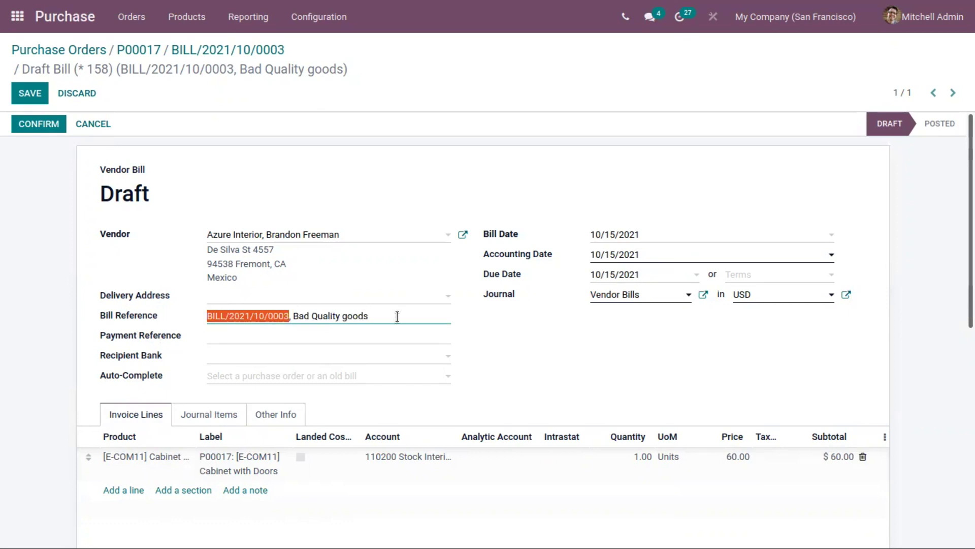
left_click_drag(368, 315, 295, 316)
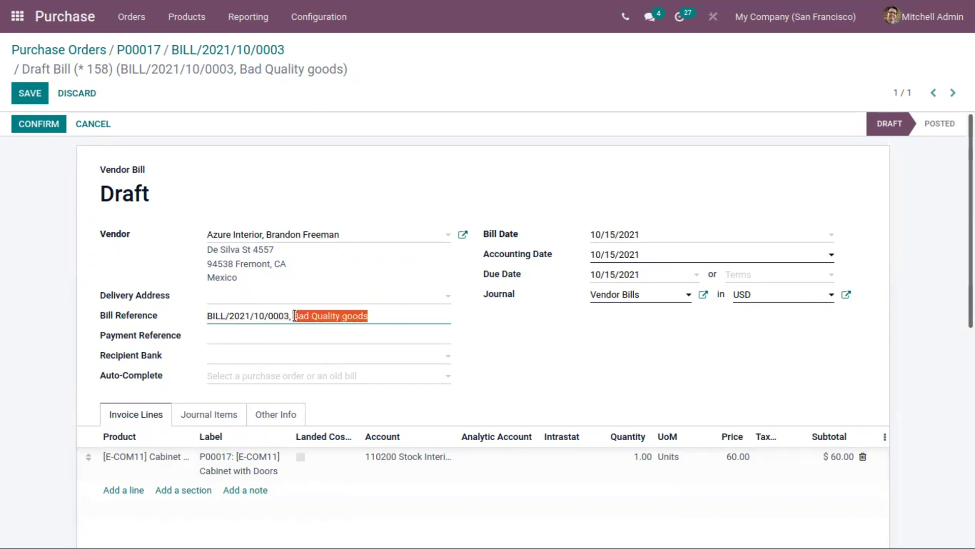
left_click(383, 190)
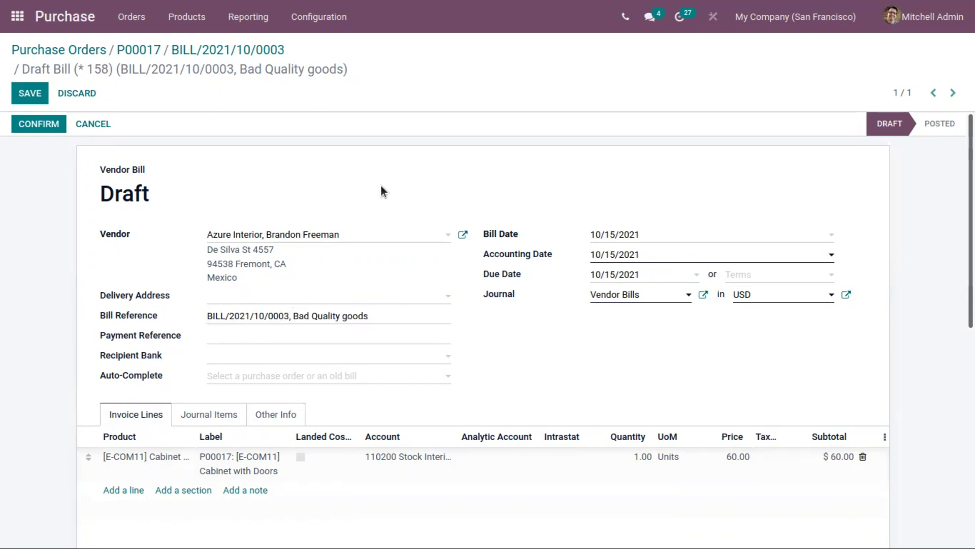
left_click(38, 124)
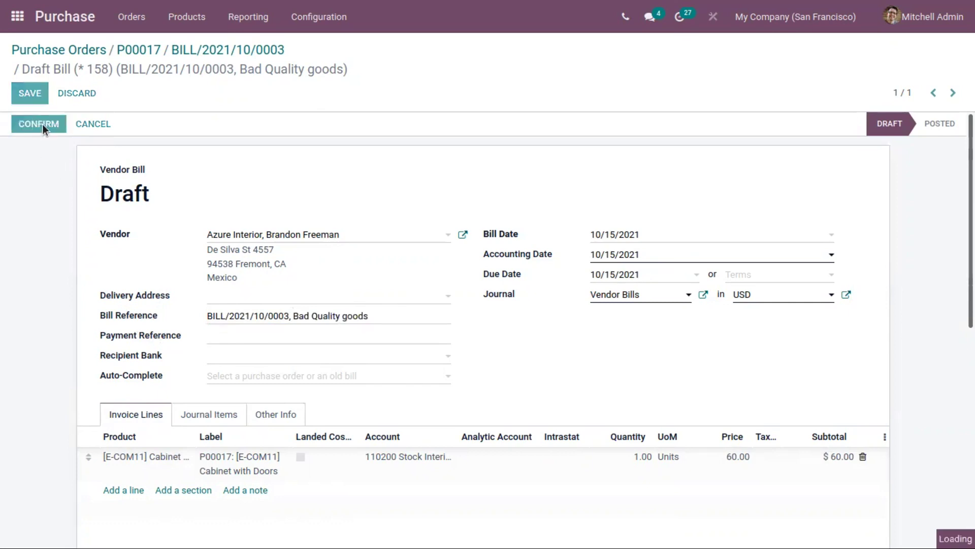